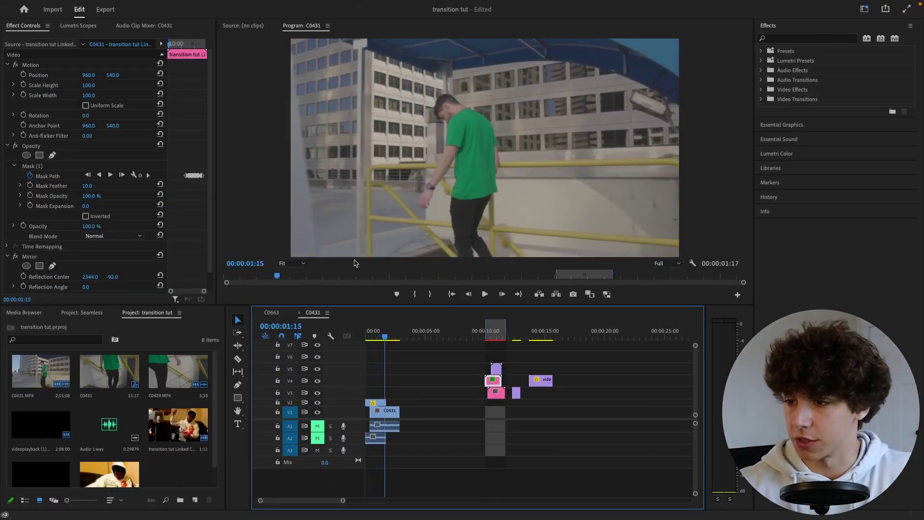
- Play through the example transition, then return to frame 00:00:00:14
key(space)
click(374, 338)
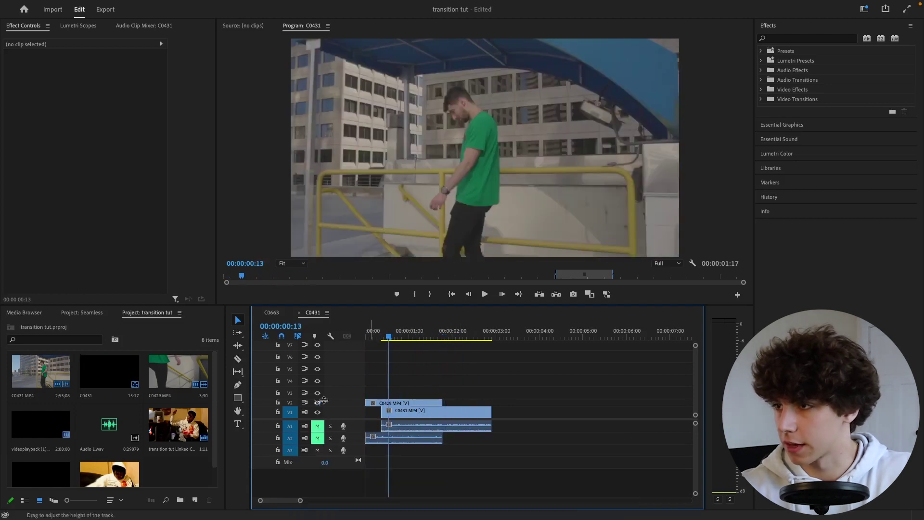
- At frame 00:00:00:10, show the stair track again and start a free-form opacity mask on C0429
click(383, 338)
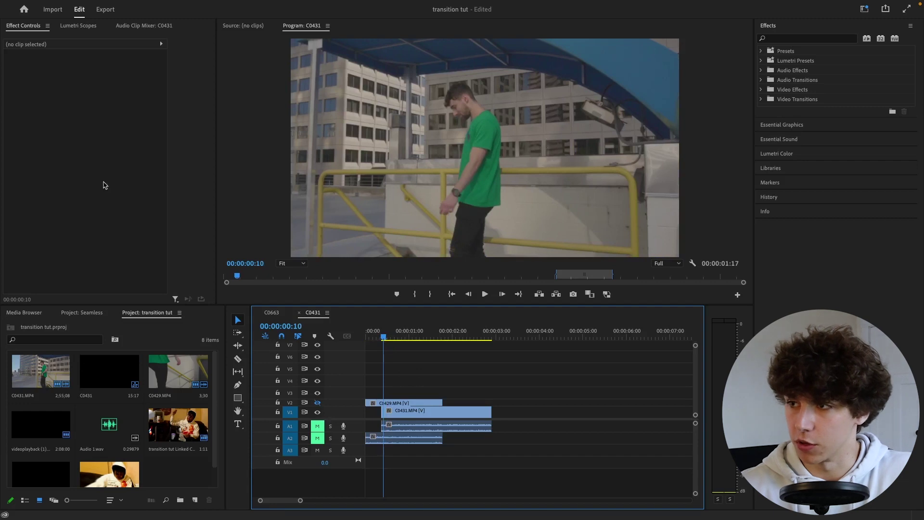
click(317, 403)
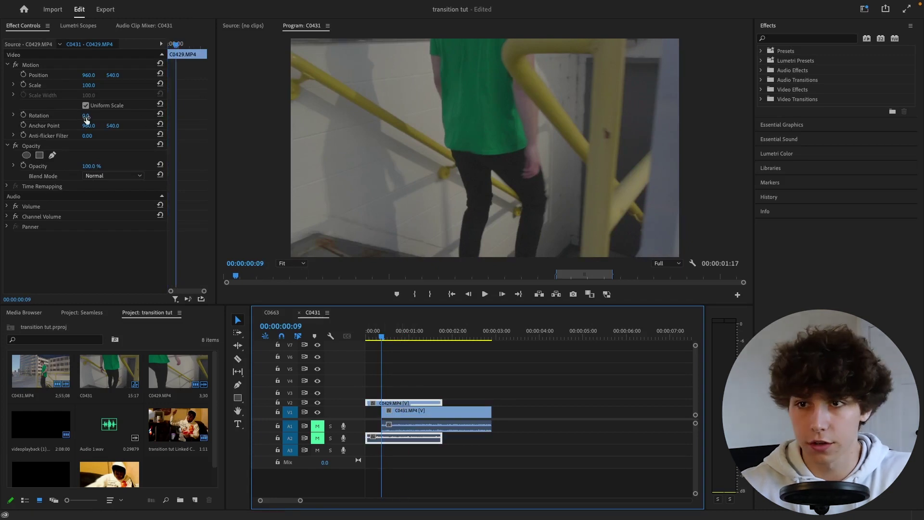
click(52, 155)
click(449, 115)
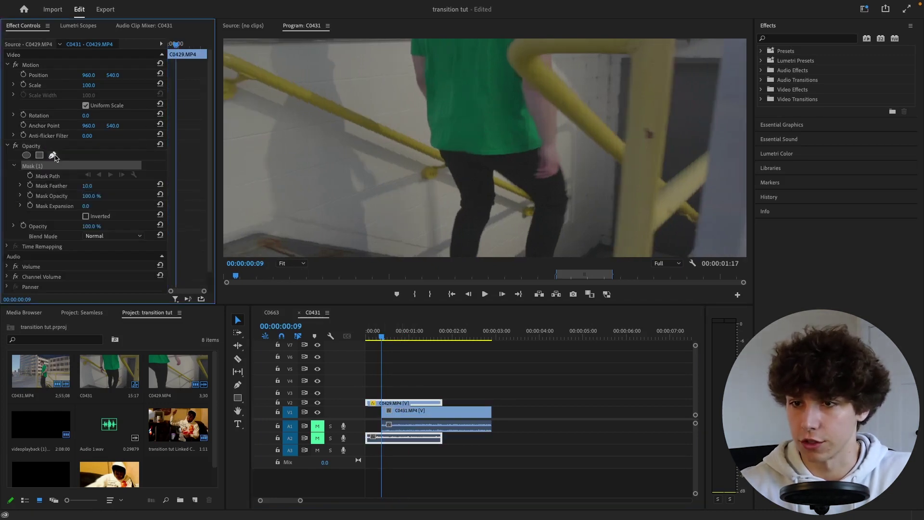
key(Right)
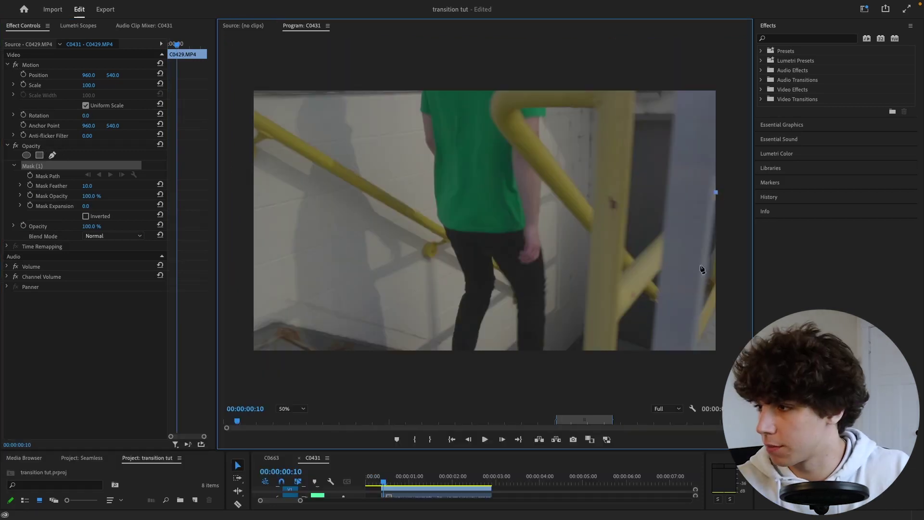
- Place four mask points around the frame with the right edge on the pillar, closing the mask
click(695, 352)
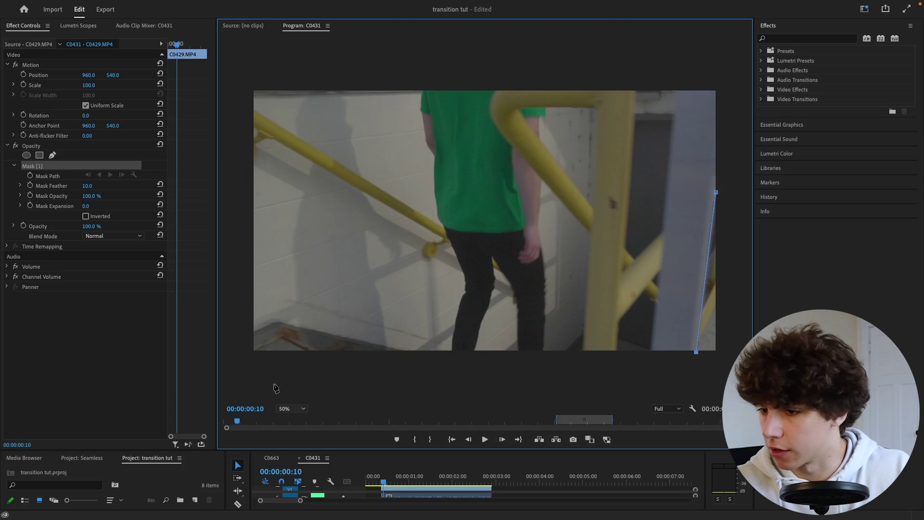
click(247, 376)
click(239, 66)
click(740, 64)
click(716, 192)
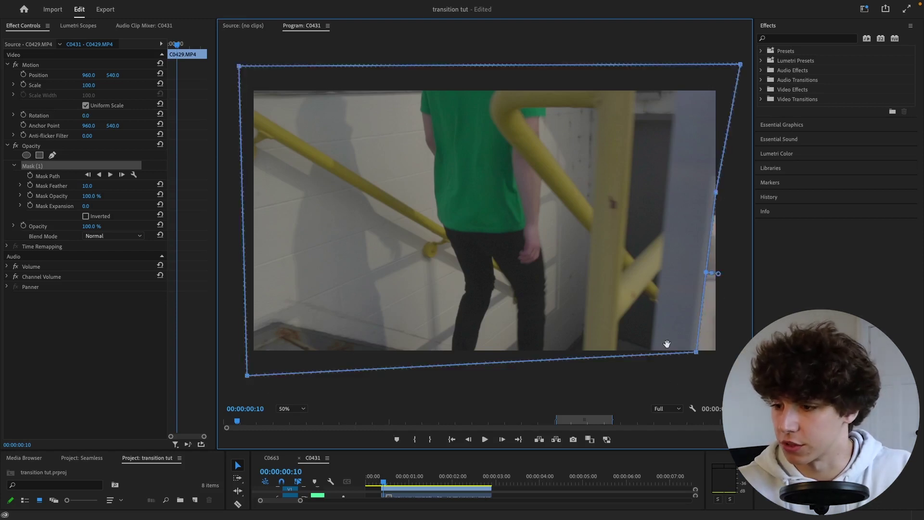
- Enable Mask Path keyframing and widen the mask past the bottom-right corner on the first frame
click(31, 176)
key(Left)
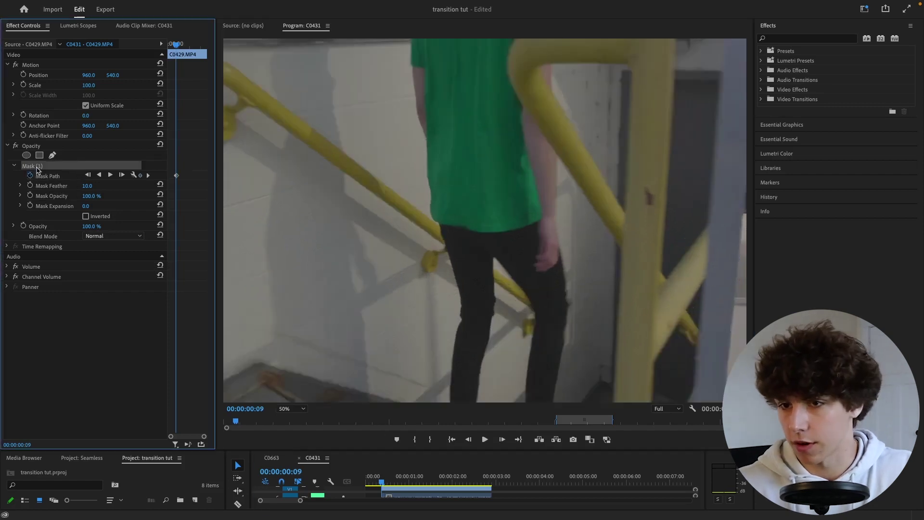
click(36, 167)
drag(697, 354, 733, 372)
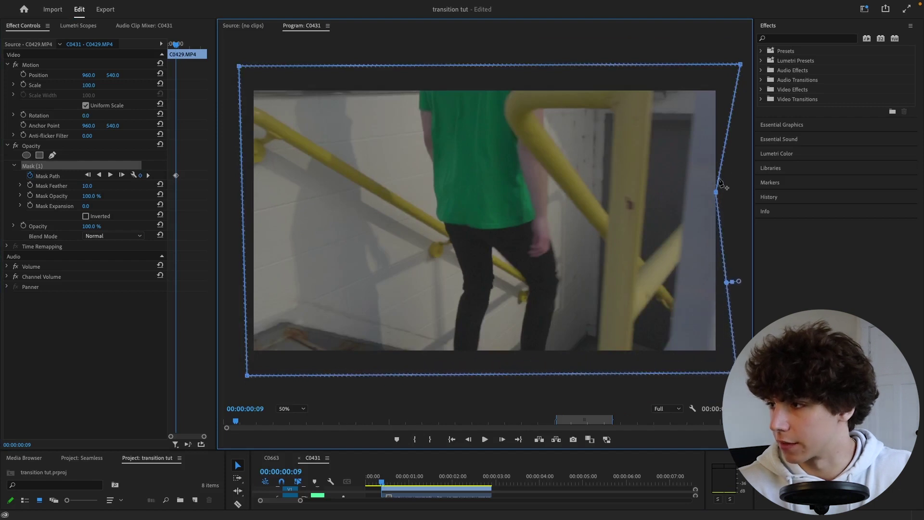
click(383, 483)
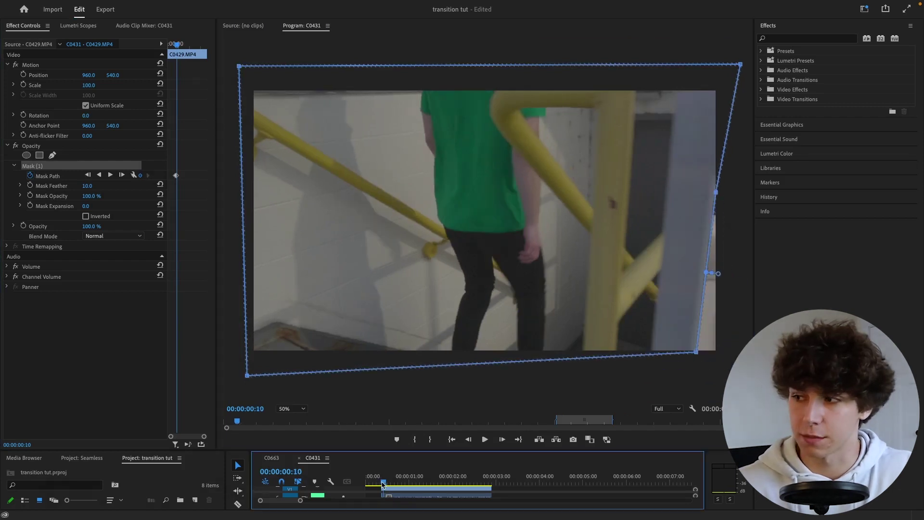
- Drag the mask points to follow the pillar at frames 00:00:00:12 and 00:00:00:13
key(Right)
key(Right)
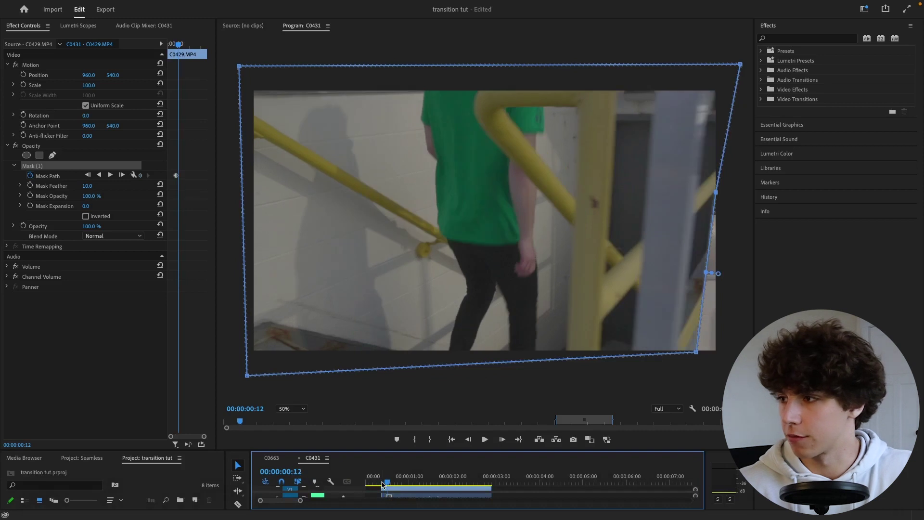
drag(716, 196, 706, 85)
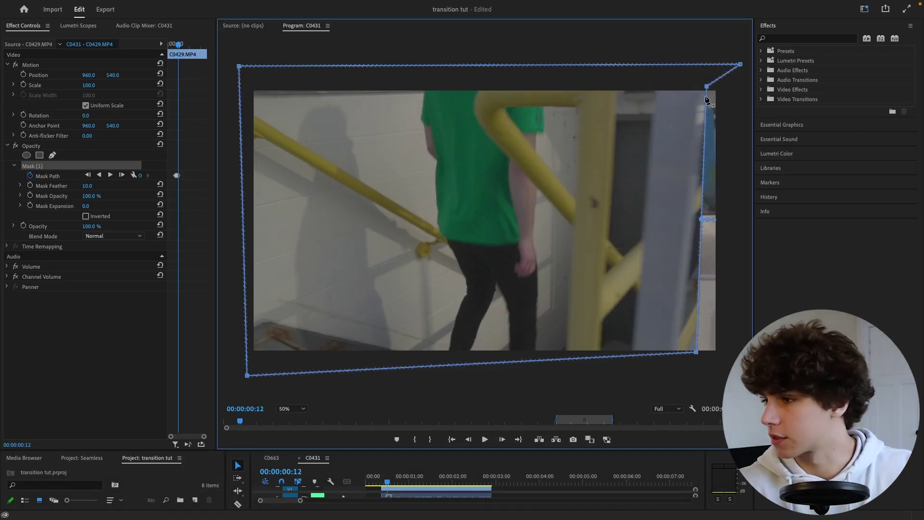
drag(696, 352, 677, 360)
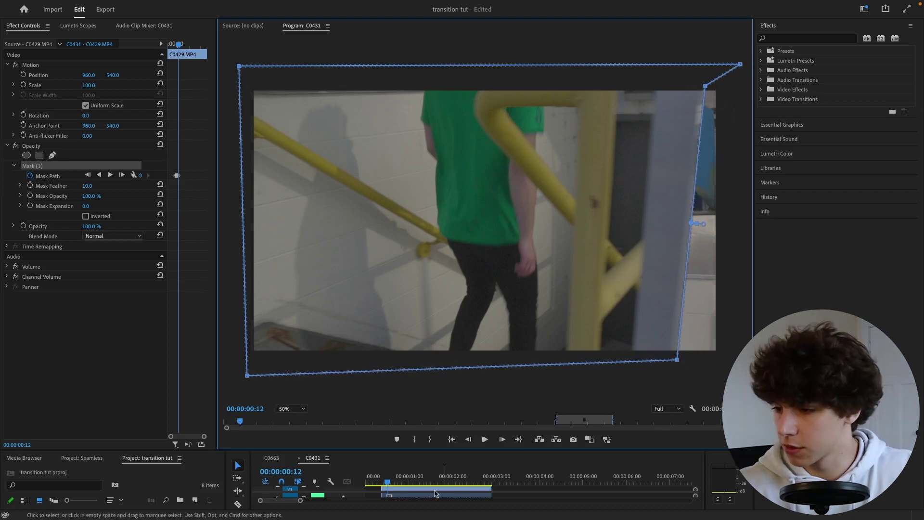
drag(388, 483, 389, 483)
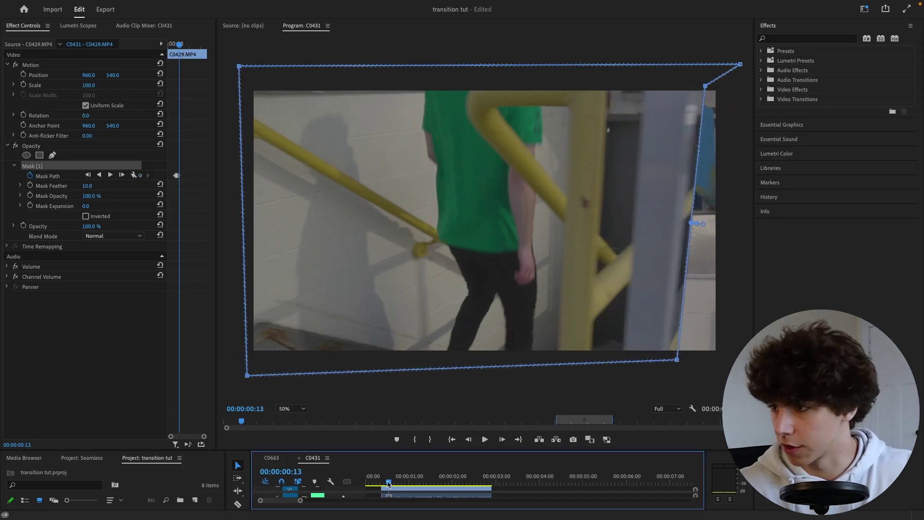
click(723, 93)
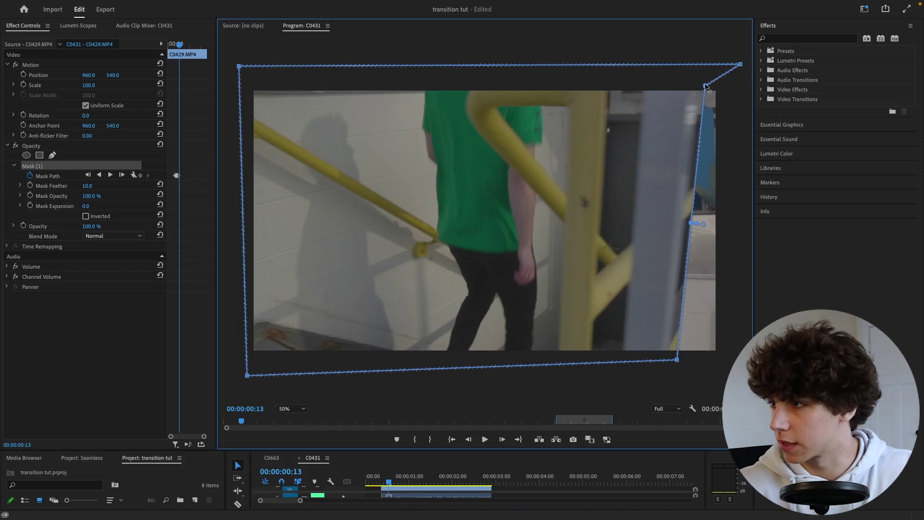
mouse_move(705, 87)
mouse_down()
mouse_move(714, 79)
mouse_move(707, 89)
mouse_up()
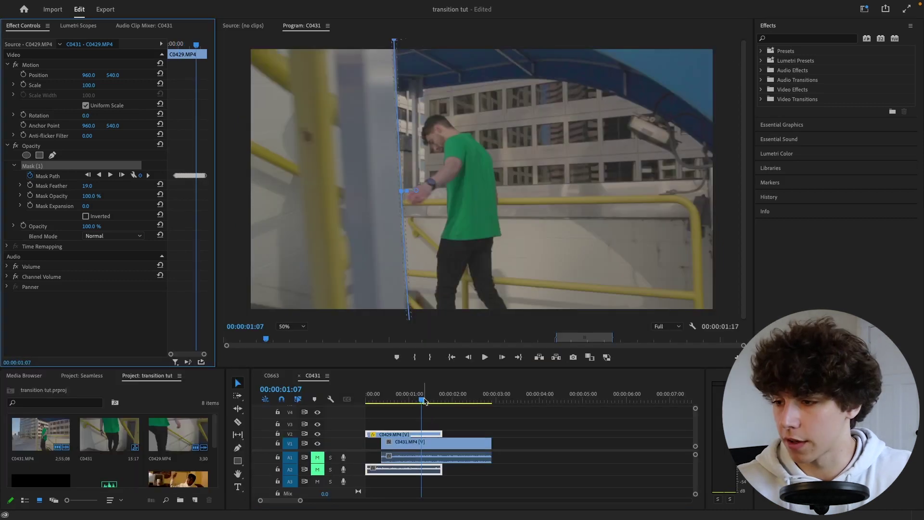
click(422, 400)
drag(423, 401, 431, 402)
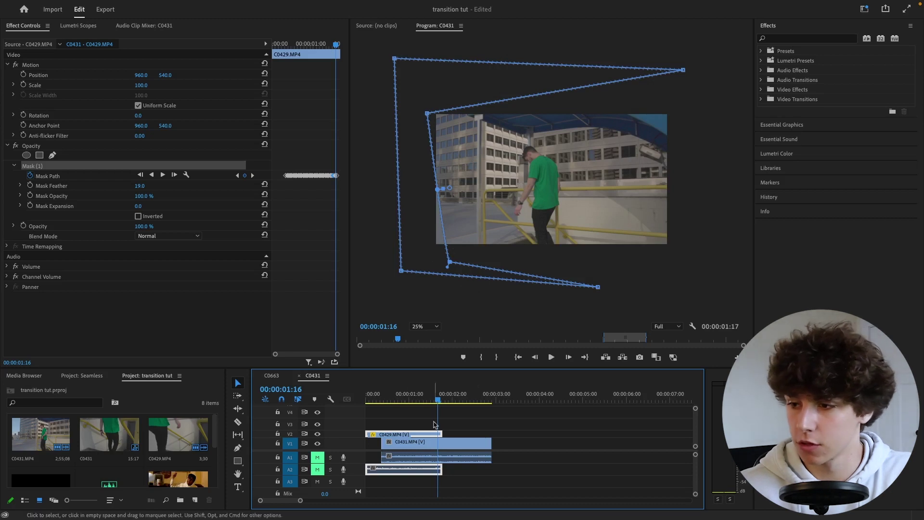
- At frame 00:00:01:17, pull the mask's lower corner point left
click(439, 401)
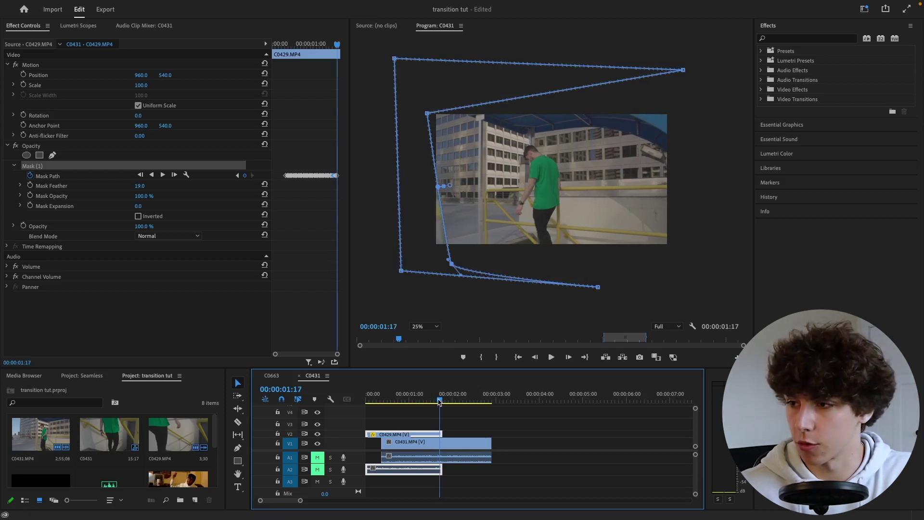
click(453, 263)
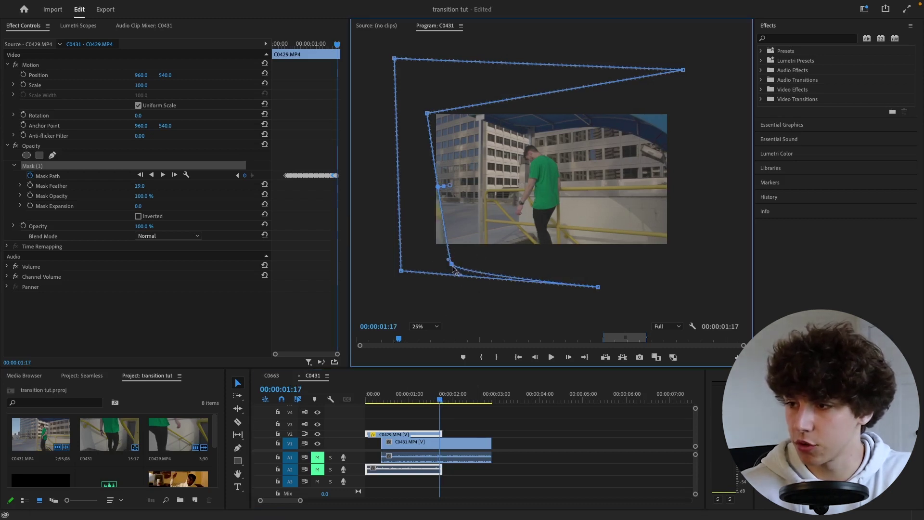
drag(453, 270, 422, 276)
- Play back the finished masked wipe from the sequence start
key(Home)
key(space)
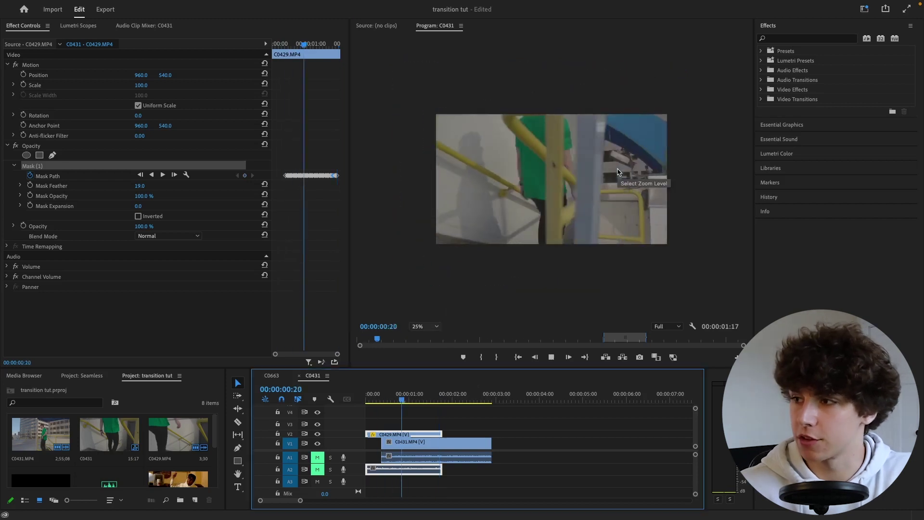
key(Home)
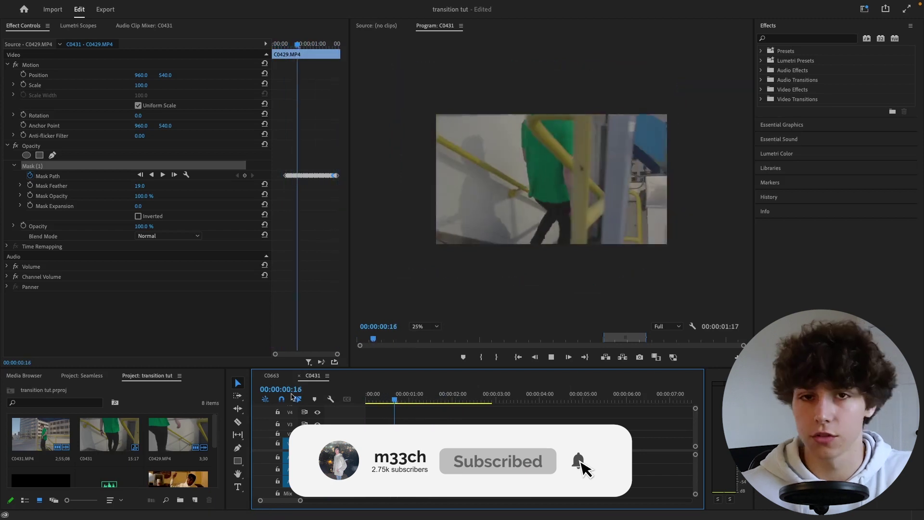
key(space)
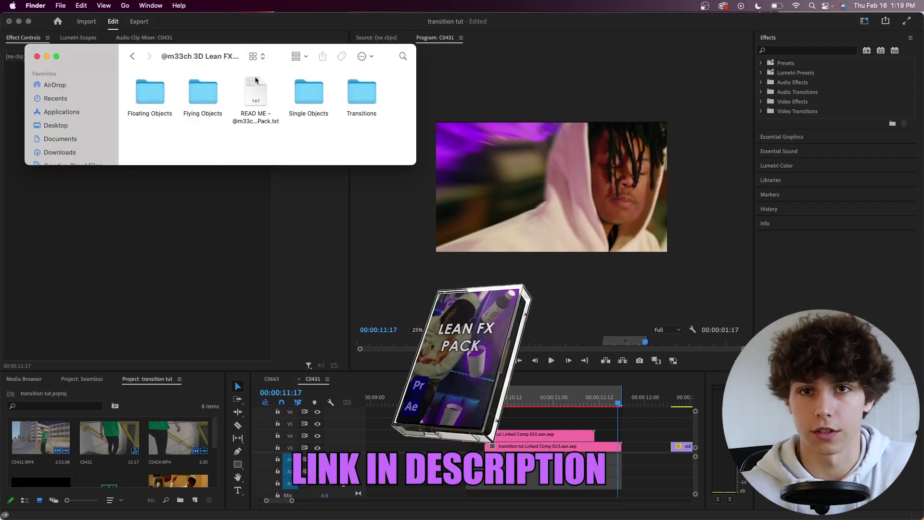
- Open the pack's Transitions folder and drag Bottle Left.mov onto track V5 of the sequence
double_click(372, 99)
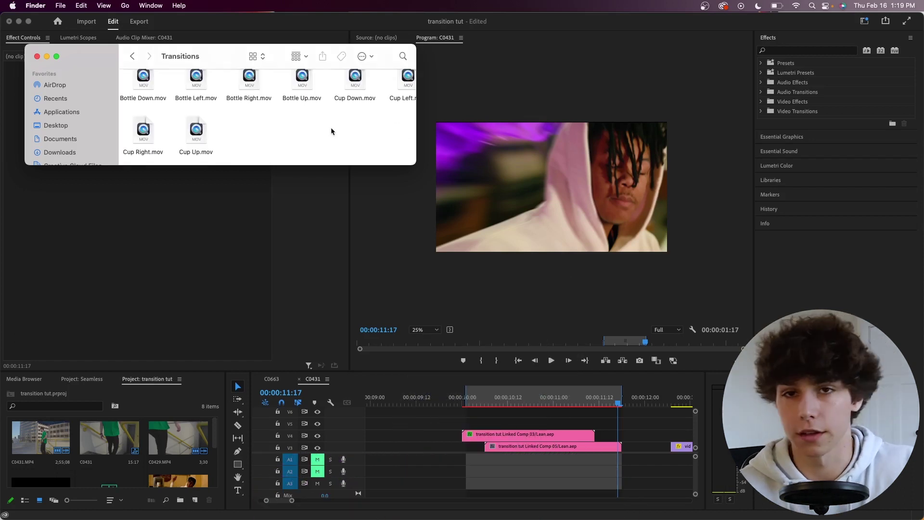
scroll(255, 109, right, 1)
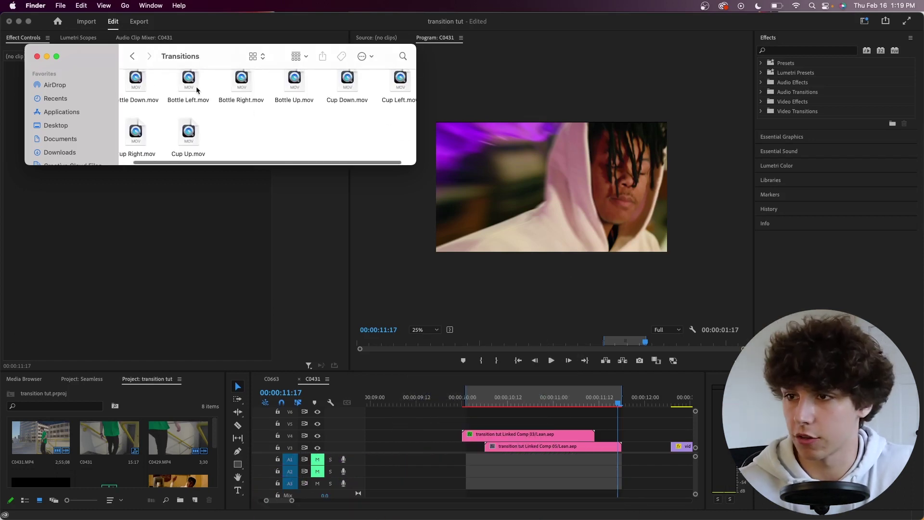
drag(191, 81, 510, 422)
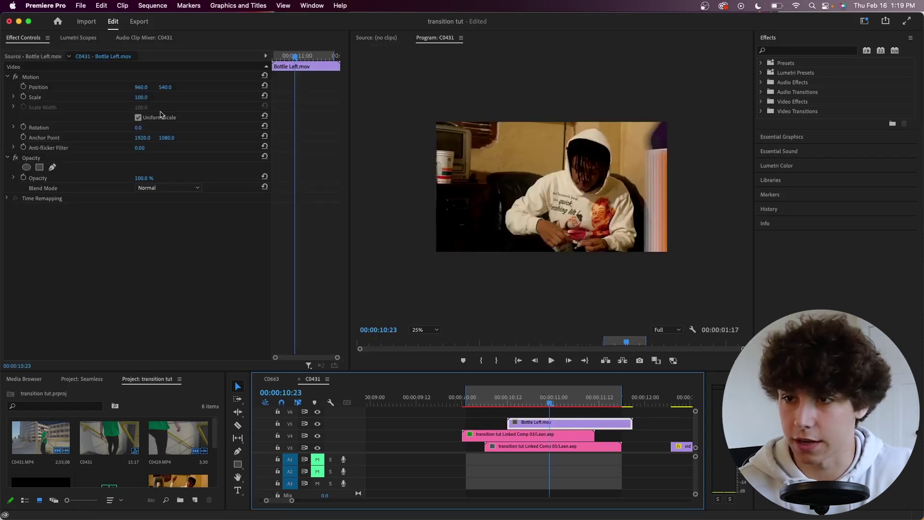
- Set the Bottle Left clip's scale to 50 and preview the smaller bottle
click(141, 97)
text(50)
key(Return)
key(alt+Left)
key(alt+Left)
key(alt+Left)
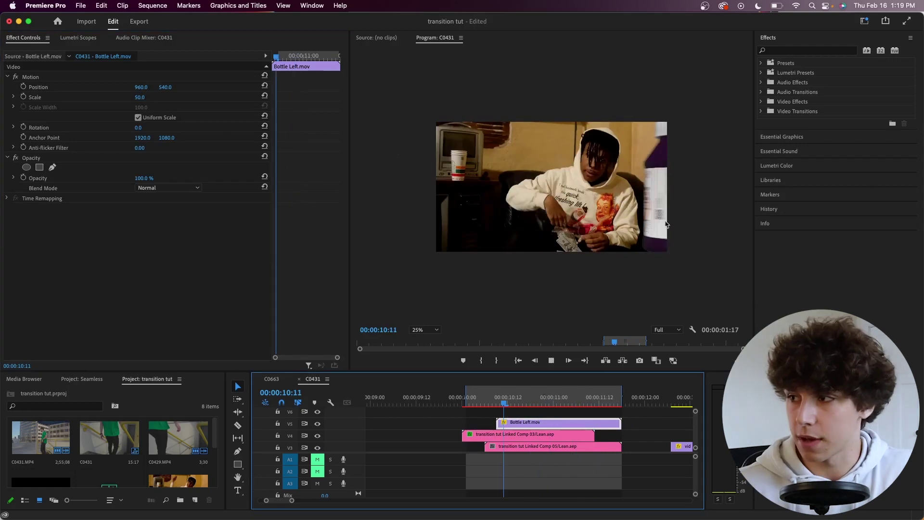
key(space)
key(space)
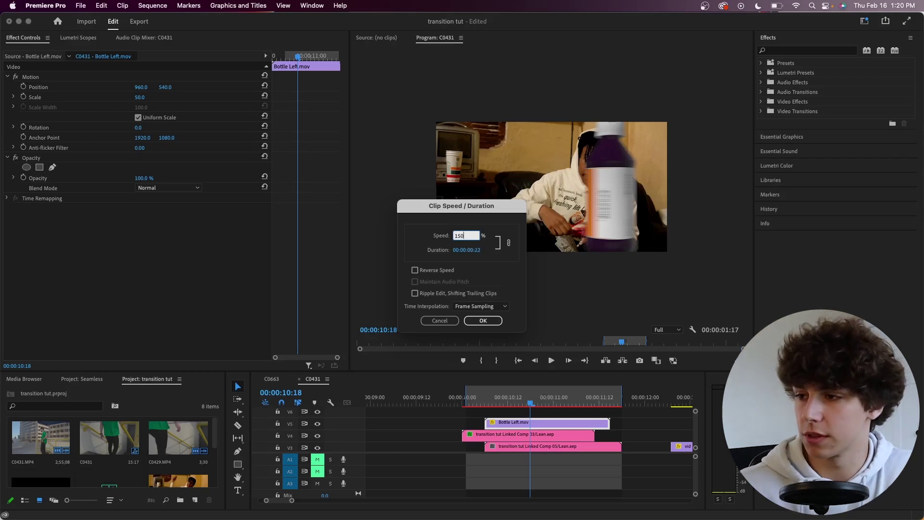
- Speed the bottle clip up to 150% and shift it about seven frames later
key(Return)
drag(548, 424, 577, 429)
click(570, 436)
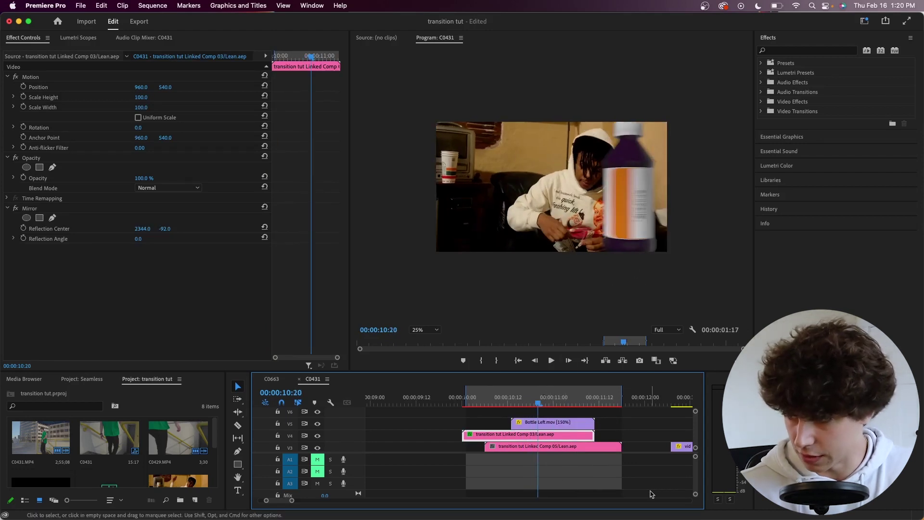
- Draw a closed four-point free-form mask on Linked Comp 03 with its right edge at the bottle
key(Left)
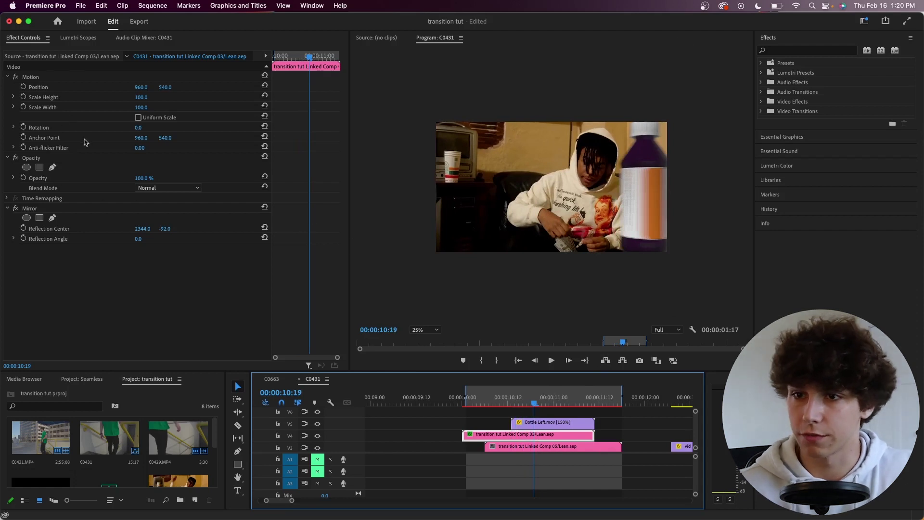
click(39, 167)
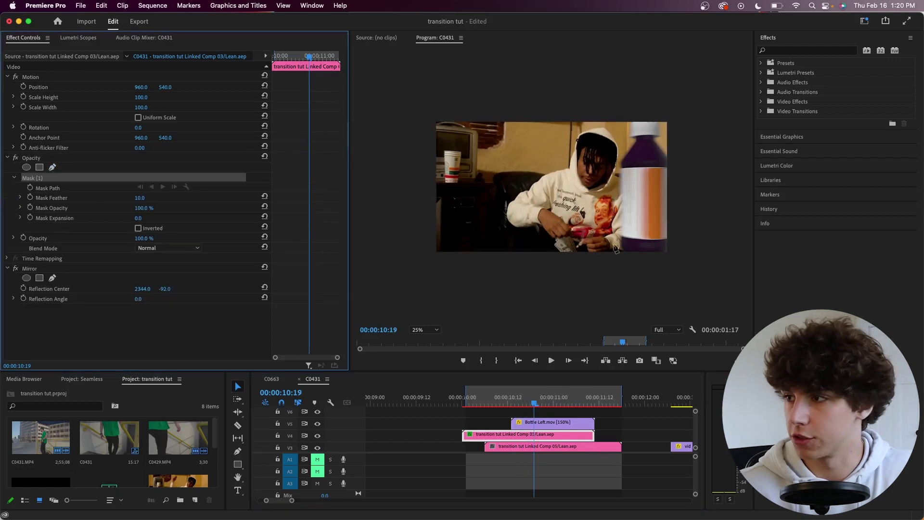
click(647, 118)
click(647, 269)
click(397, 265)
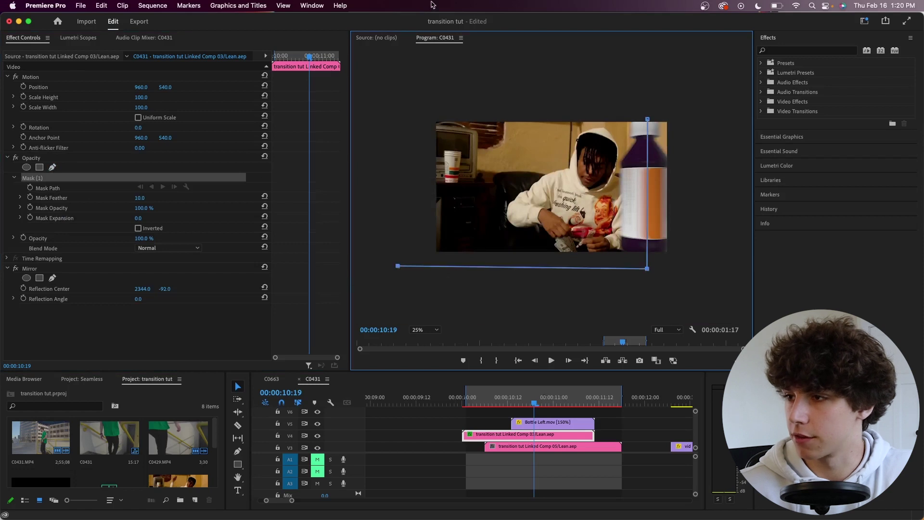
click(392, 80)
click(649, 60)
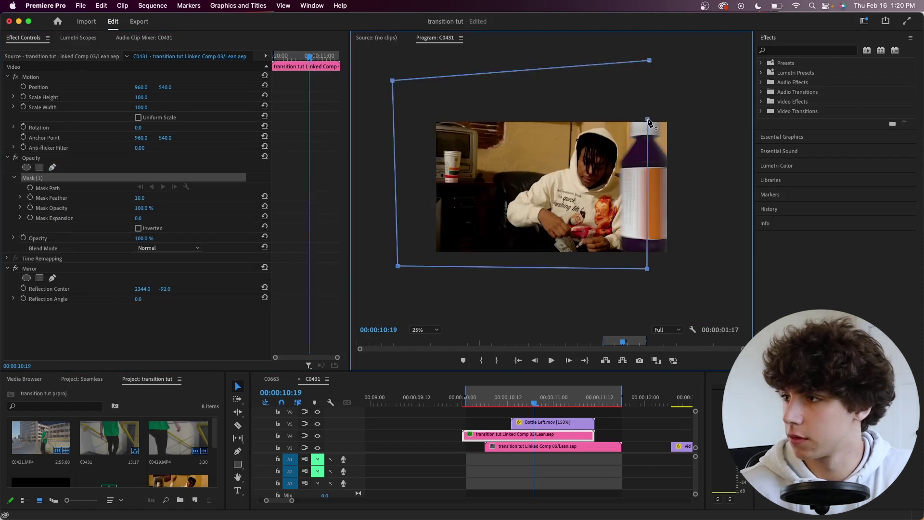
click(647, 120)
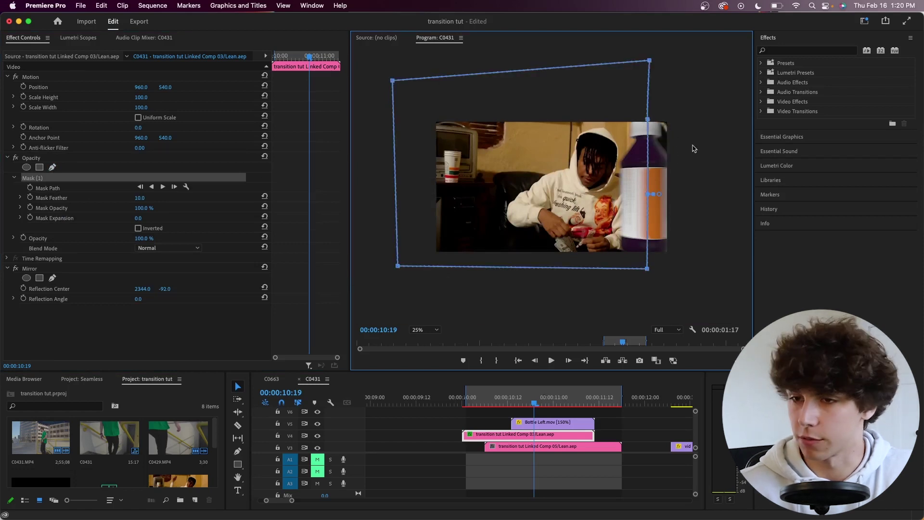
- Enable Mask Path keyframing and widen the mask beyond the frame's right side one frame earlier
click(48, 188)
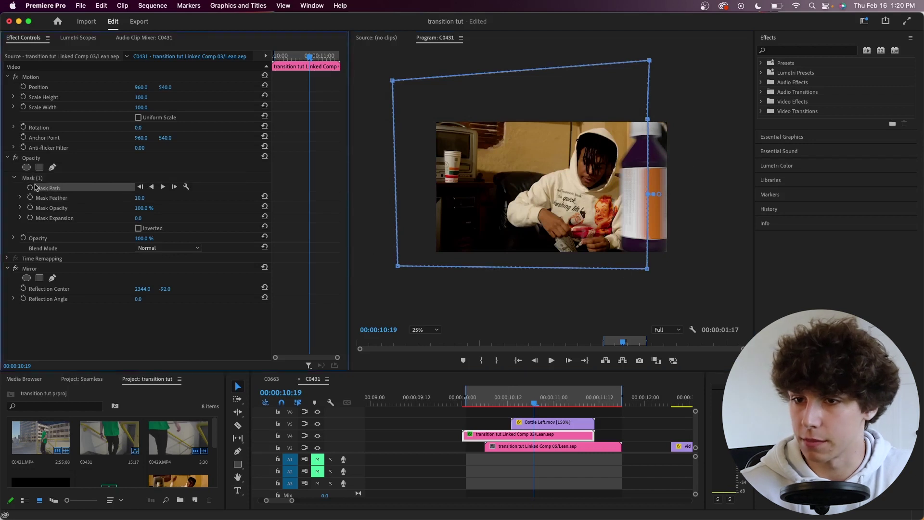
click(30, 188)
click(535, 405)
key(Left)
click(706, 100)
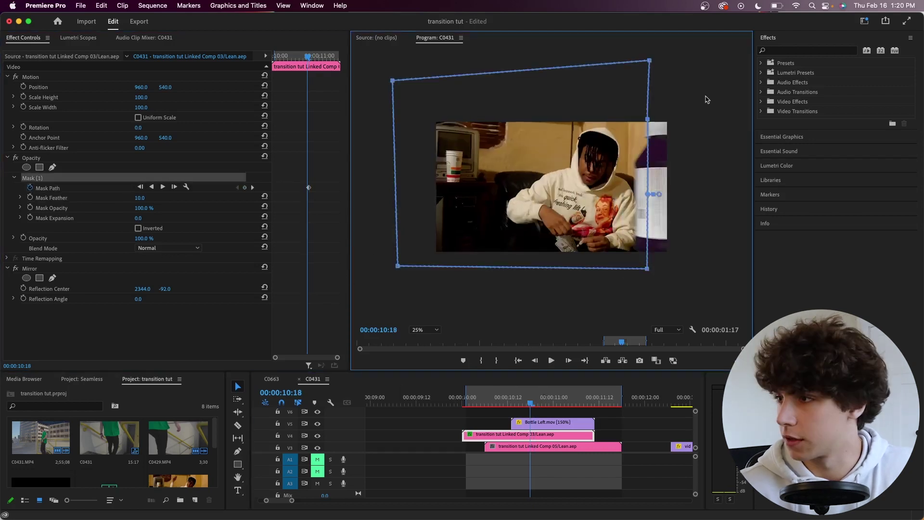
drag(648, 120, 723, 120)
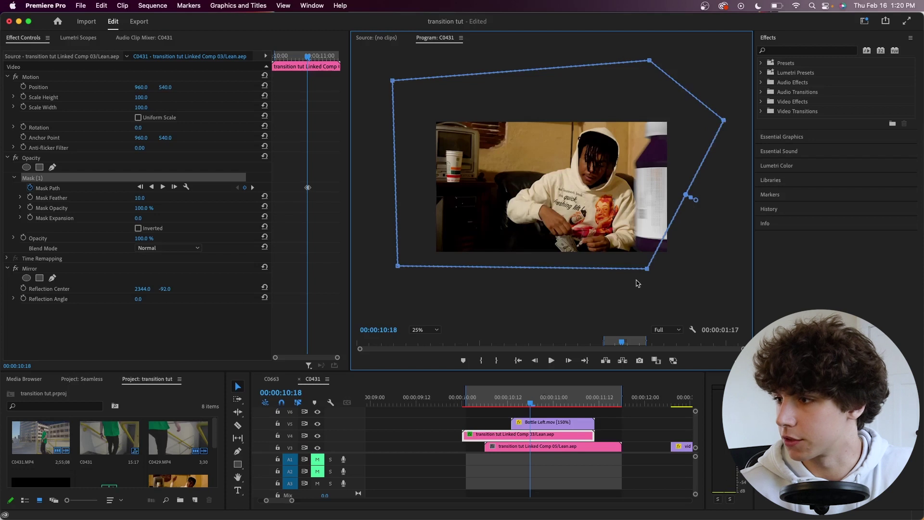
- Pull the mask's right-edge points left with the bottle over two frames, then play back the transition
key(Right)
key(Right)
click(674, 112)
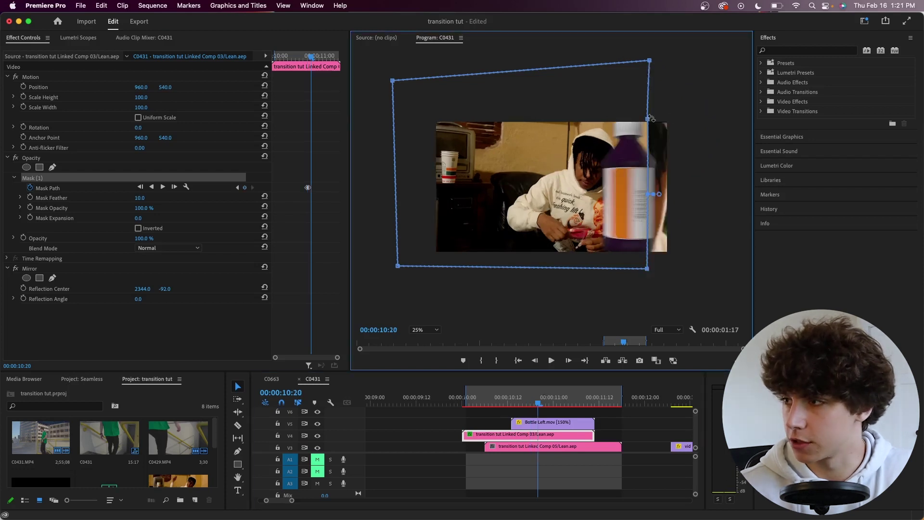
drag(648, 120, 627, 117)
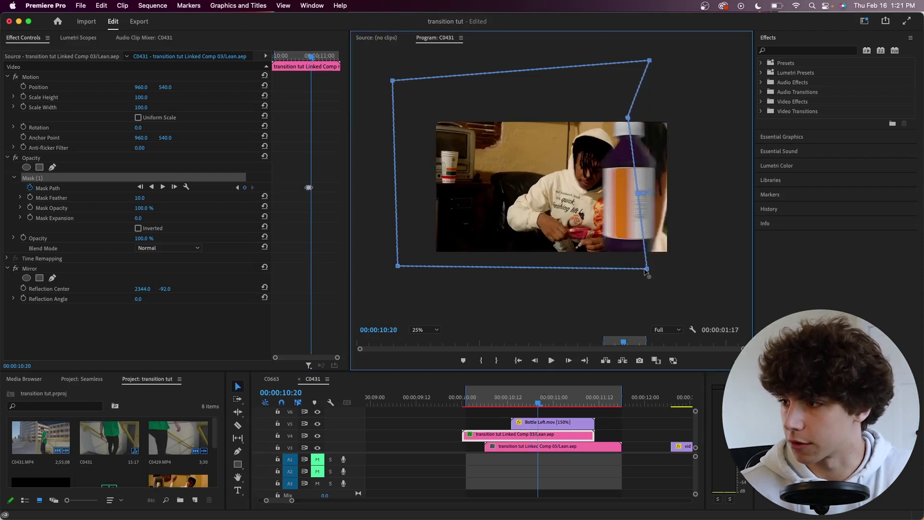
drag(647, 270, 629, 270)
key(Right)
click(657, 112)
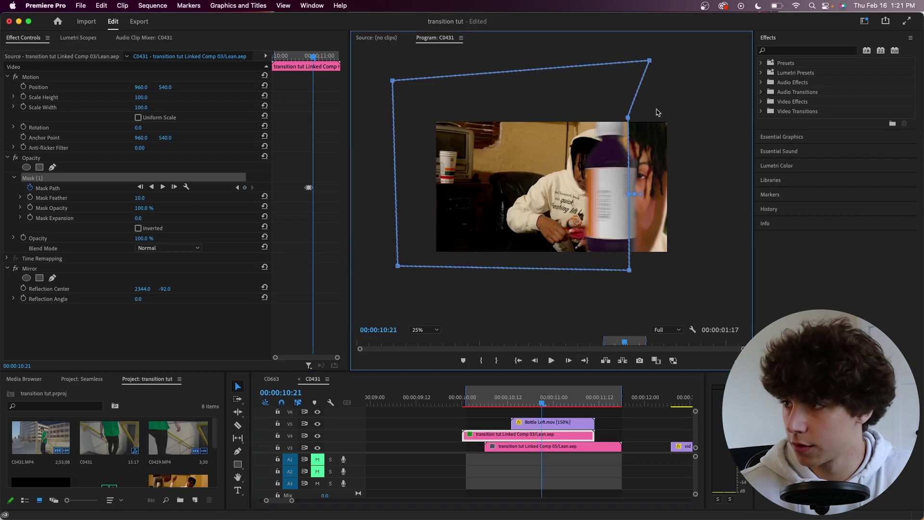
drag(628, 118, 609, 117)
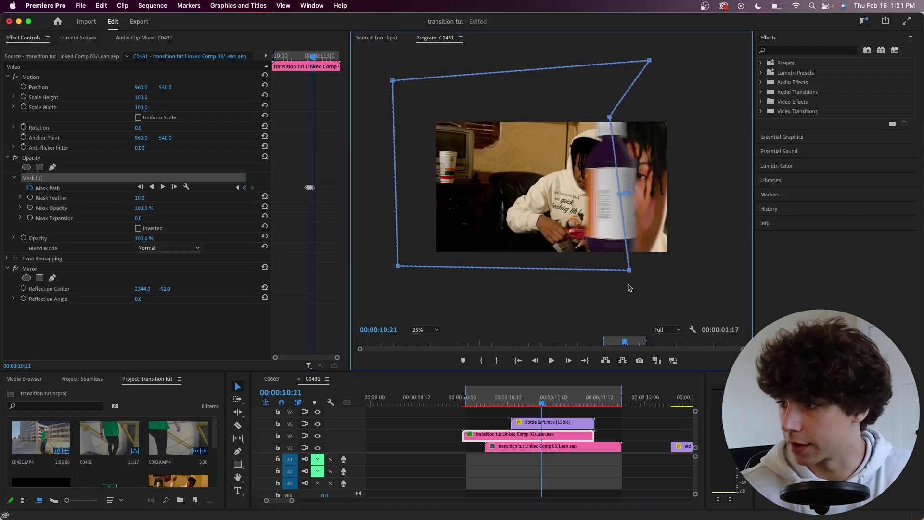
drag(629, 273, 612, 272)
key(Up)
key(space)
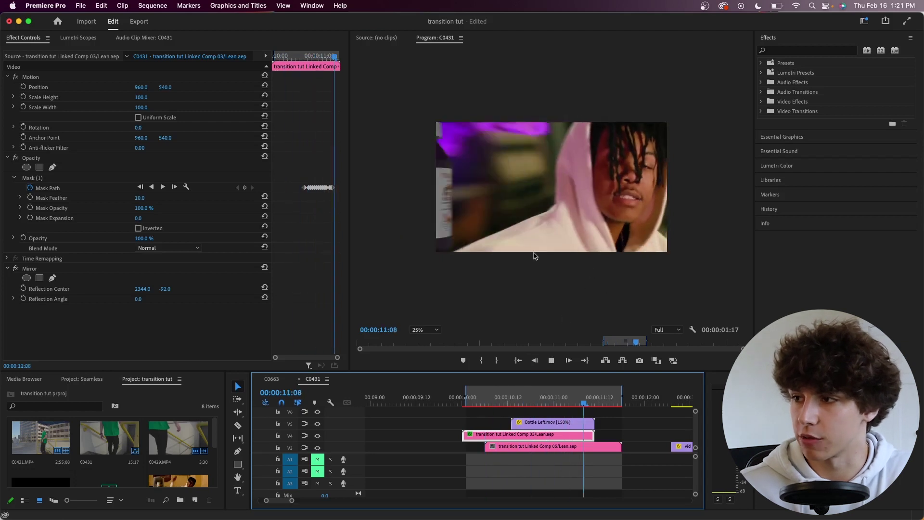
key(space)
drag(494, 398, 580, 340)
click(545, 397)
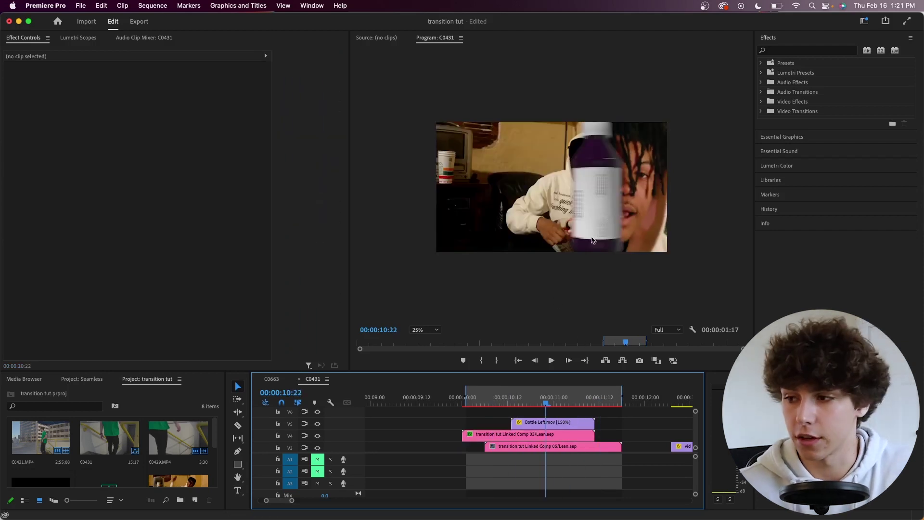
drag(548, 402, 523, 404)
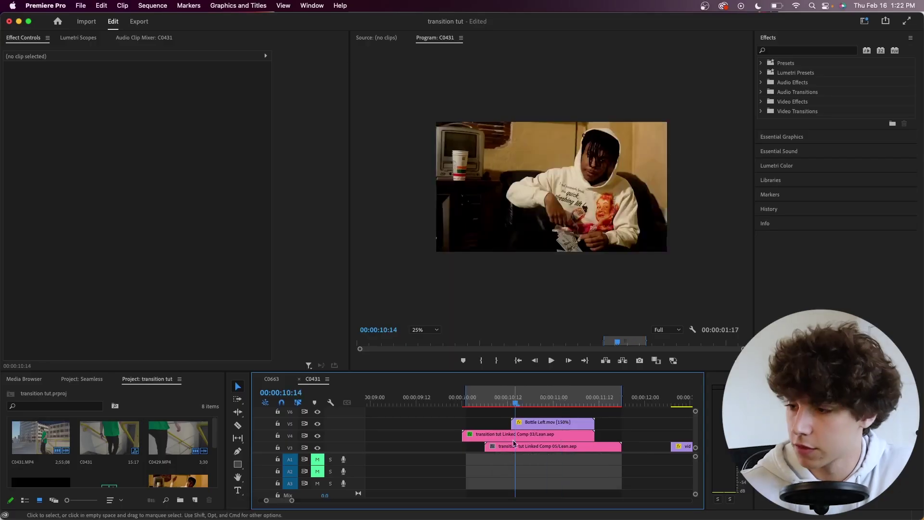
click(514, 436)
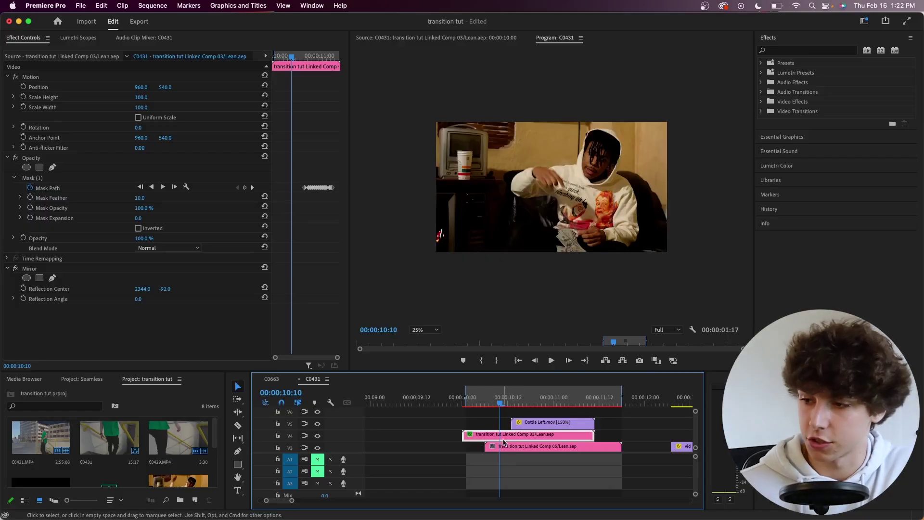
- Play Linked Comp 03 in After Effects, view the rotoscoped cutout alone, then restore the background layer
right_click(503, 439)
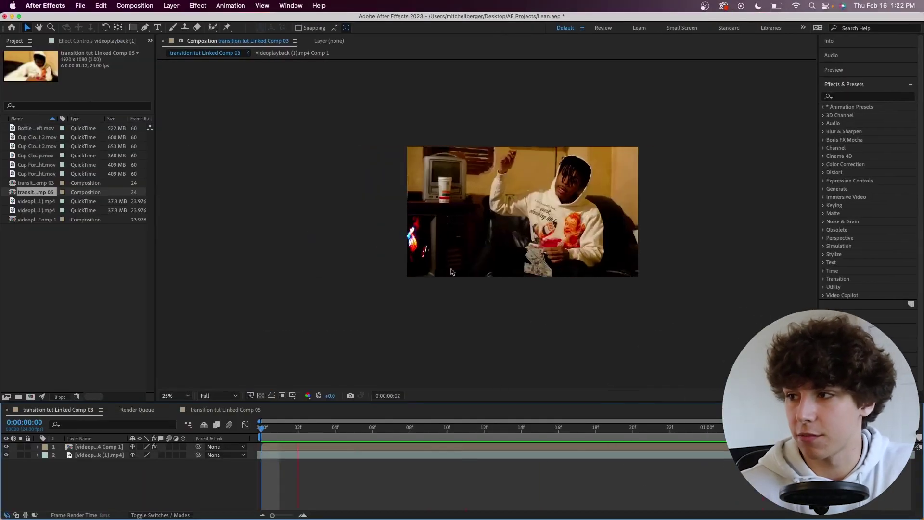
key(space)
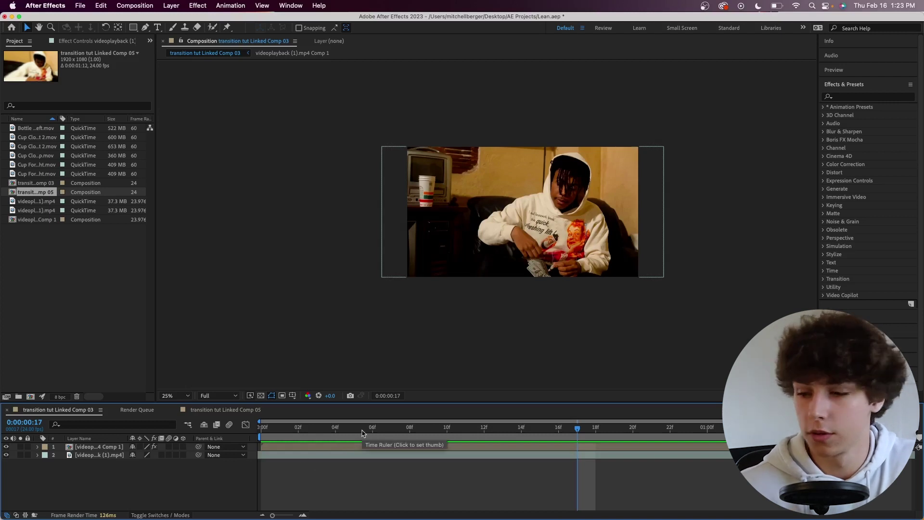
click(280, 446)
key(Page_Up)
key(super+alt+shift+v)
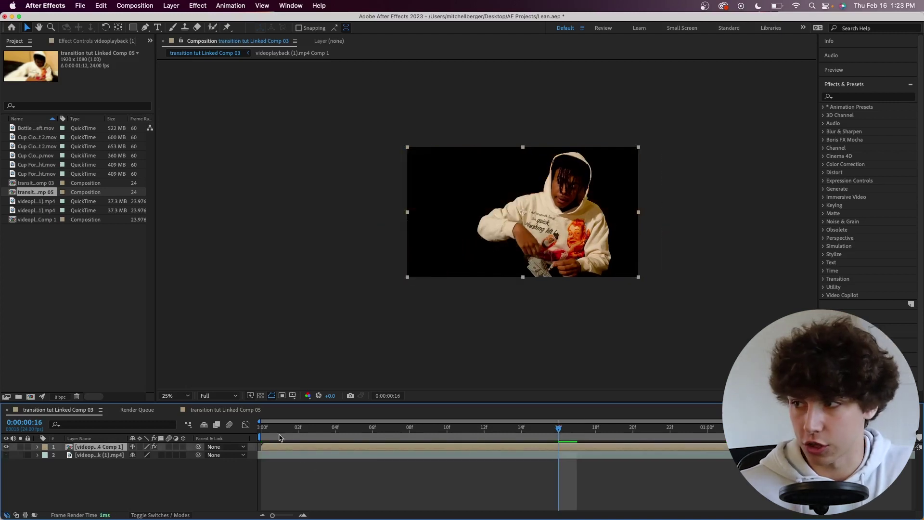
click(6, 455)
- Open the Flying Objects folder in Finder and drag Cup Close Right 2.mov into the comp
key(super+Tab)
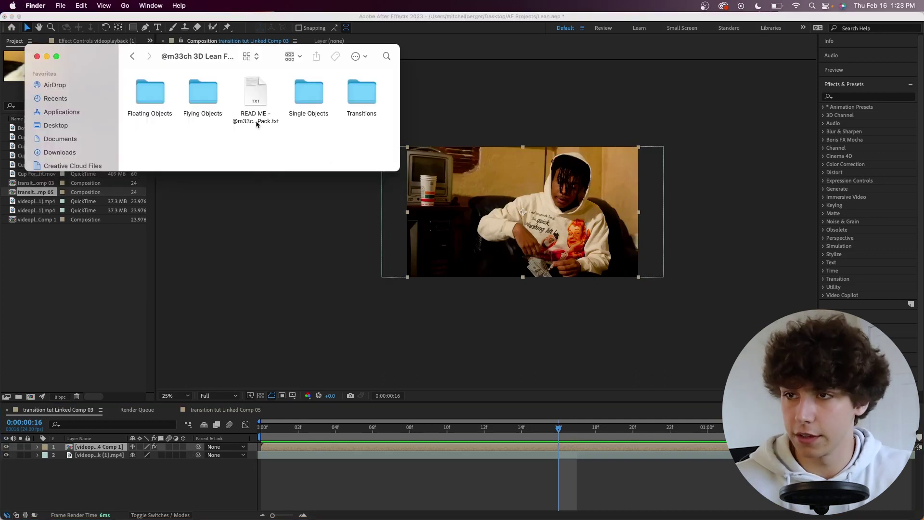
click(199, 95)
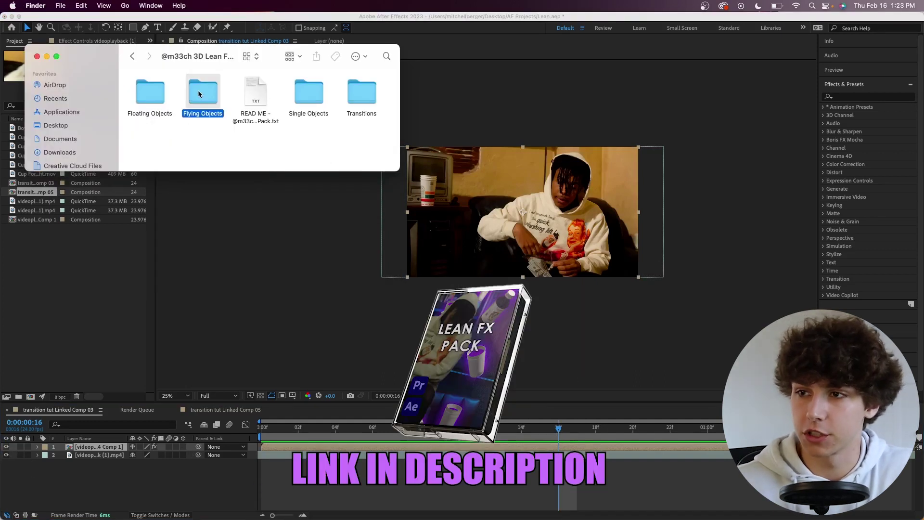
double_click(199, 94)
scroll(254, 125, up, 5)
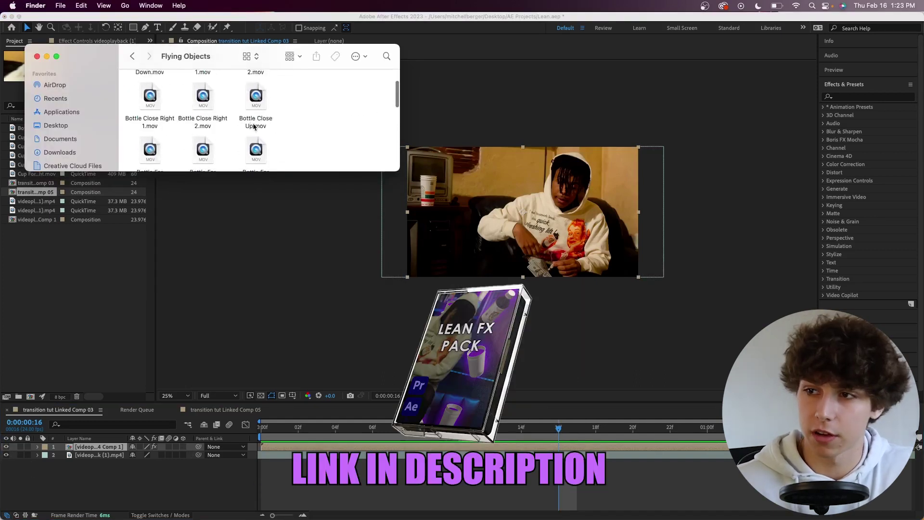
scroll(254, 125, down, 5)
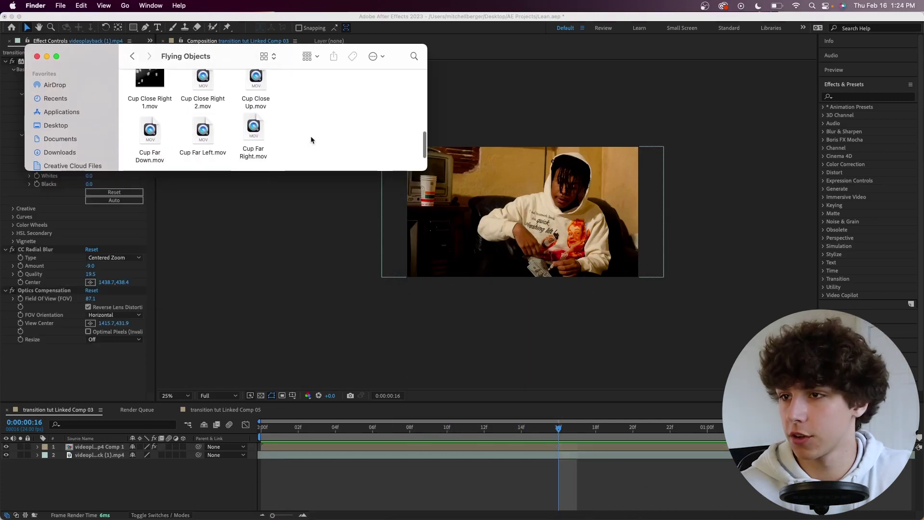
drag(200, 81, 365, 469)
- Set the Cup Close Right 2.mov layer's scale to 50%
click(38, 446)
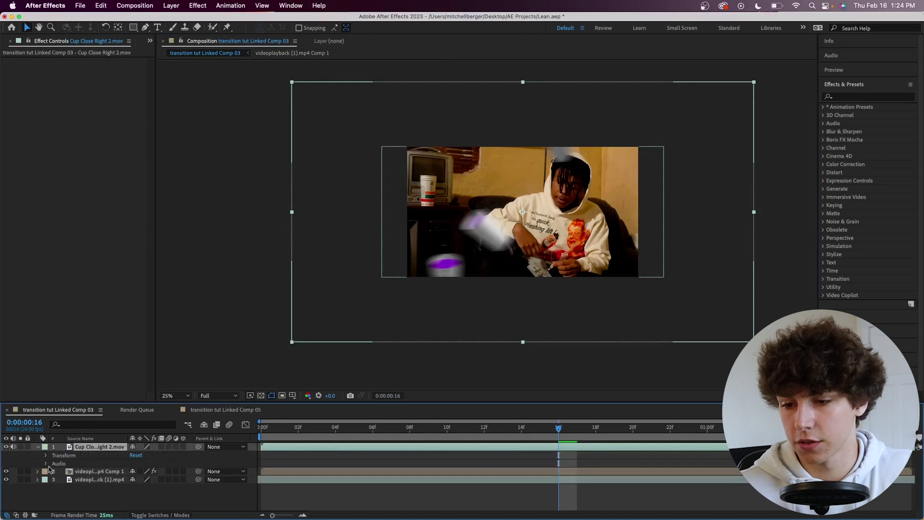
click(44, 455)
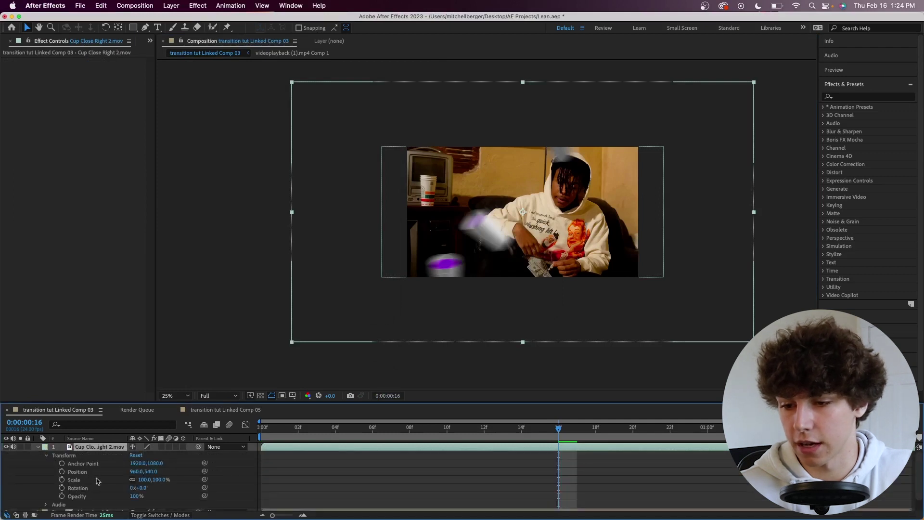
click(141, 480)
text(50)
key(Return)
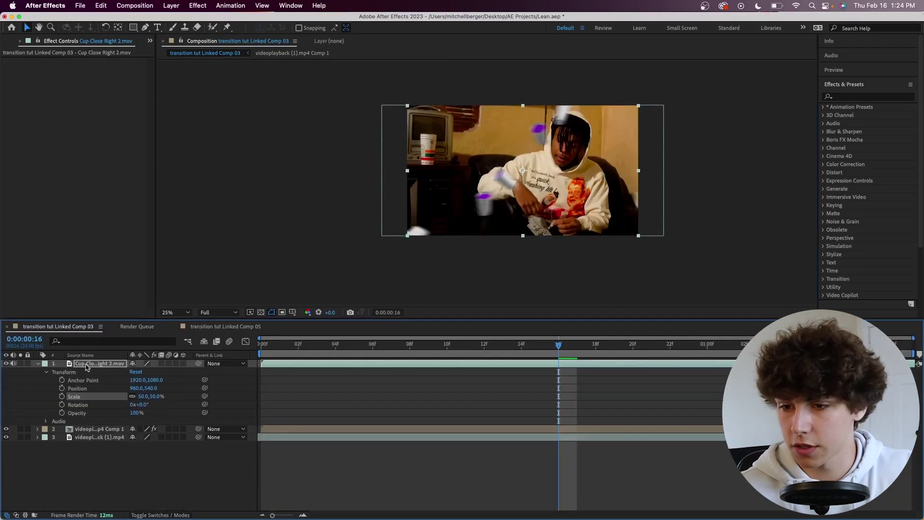
- Move the cup layer beneath the rotoscoped subject and preview the cups flying behind him
drag(87, 367, 81, 435)
key(space)
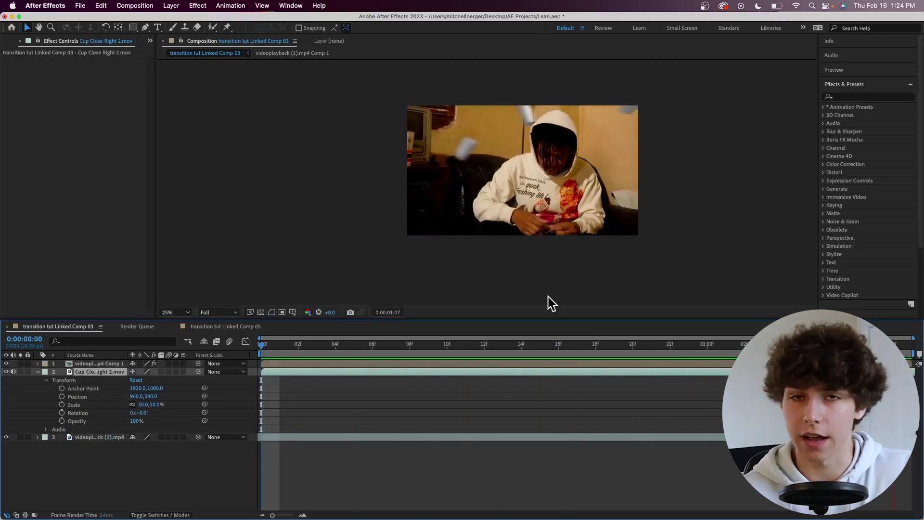
key(space)
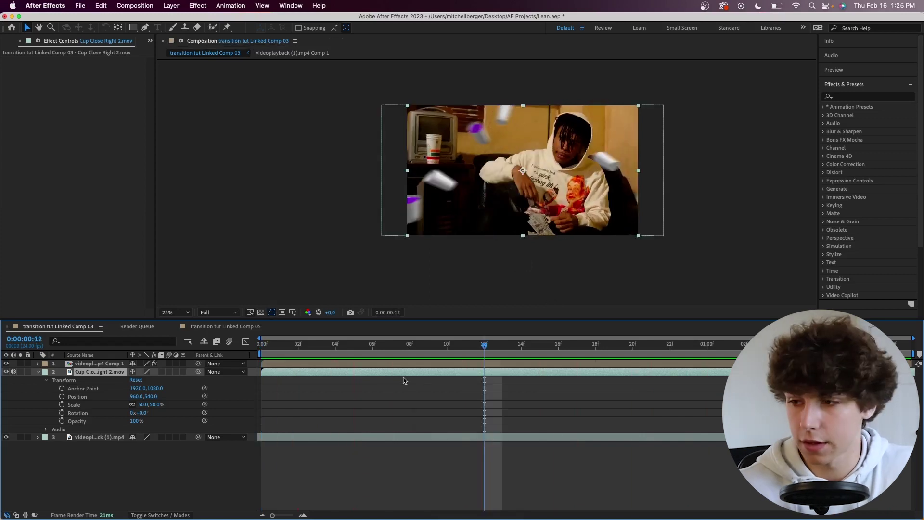
- Time-stretch the Cup Close Right 2.mov layer by 200% and preview the slowed-down cups
right_click(408, 375)
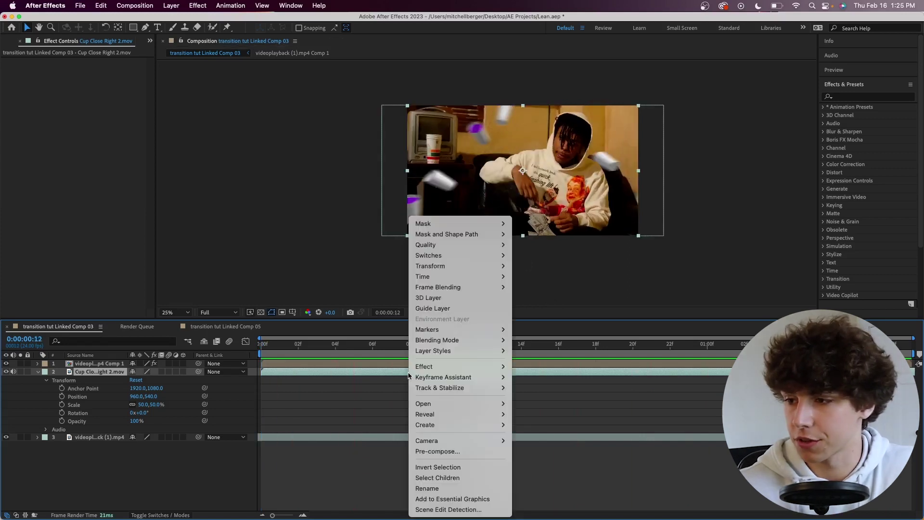
mouse_move(461, 277)
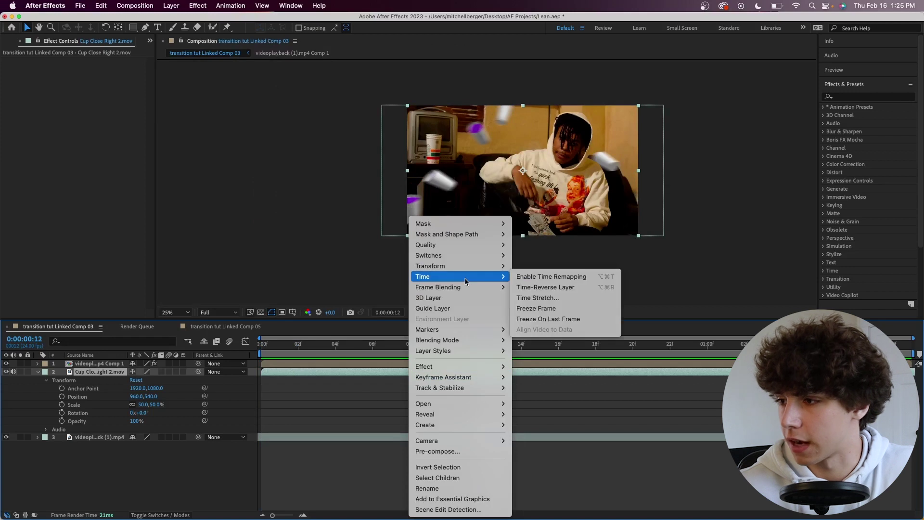
click(534, 298)
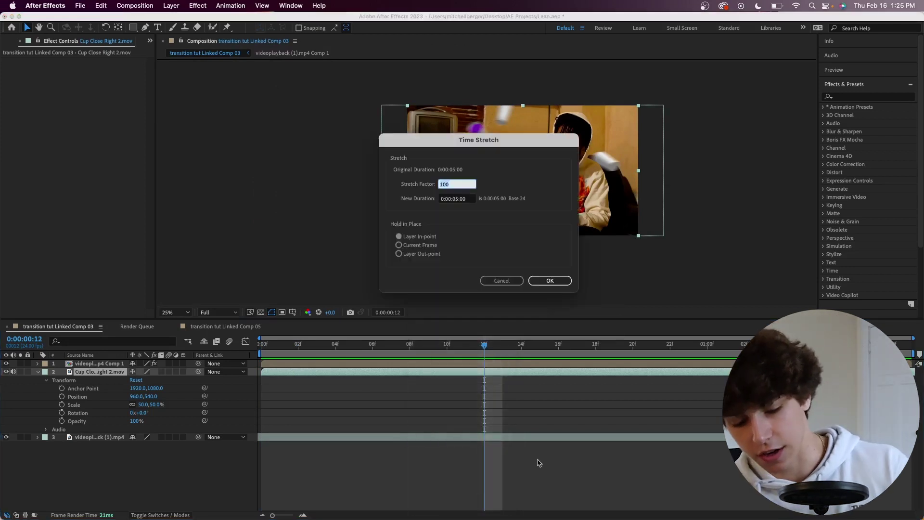
key(Return)
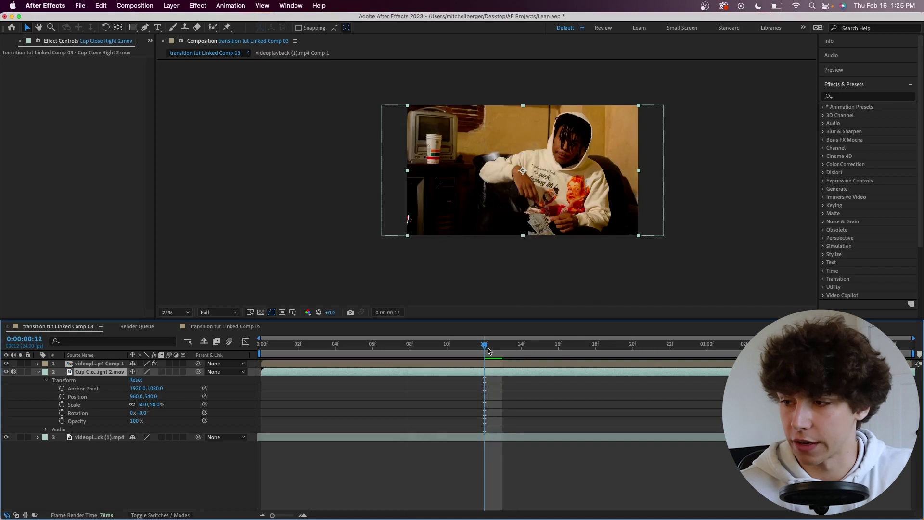
key(space)
key(super+Tab)
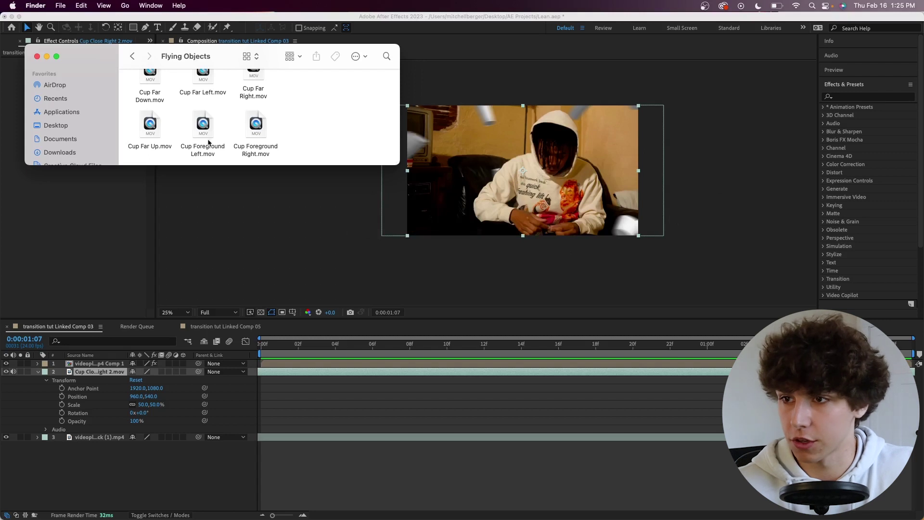
- Add Cup Foreground Left.mov as the top layer, scale it to 50%, and preview
drag(204, 133, 273, 385)
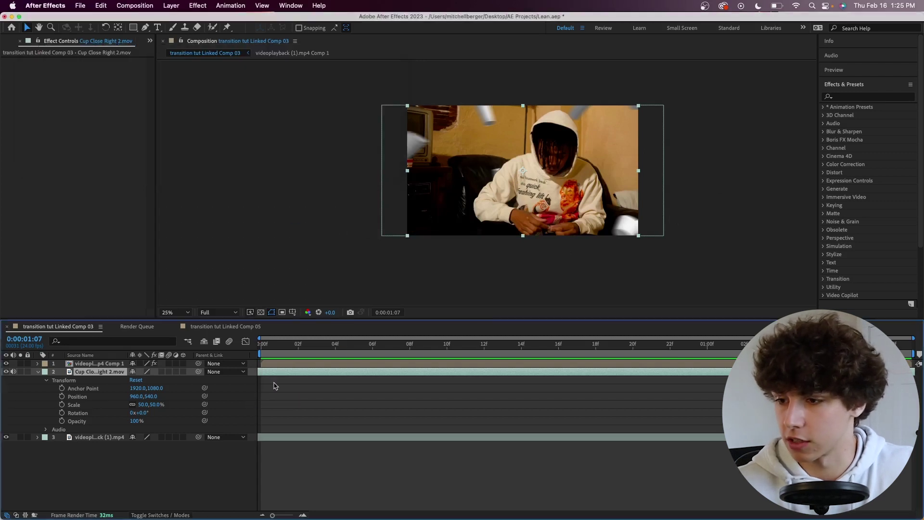
key(Home)
click(38, 363)
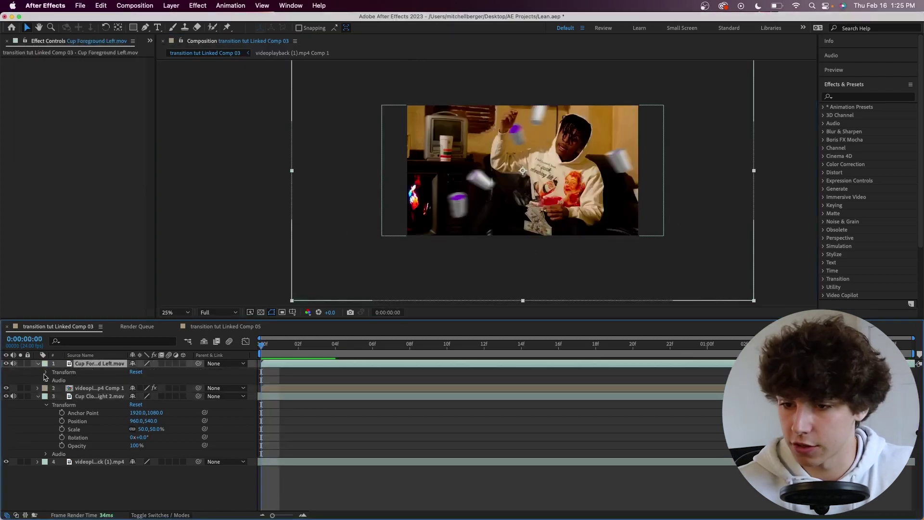
click(46, 372)
text(50)
key(Return)
key(space)
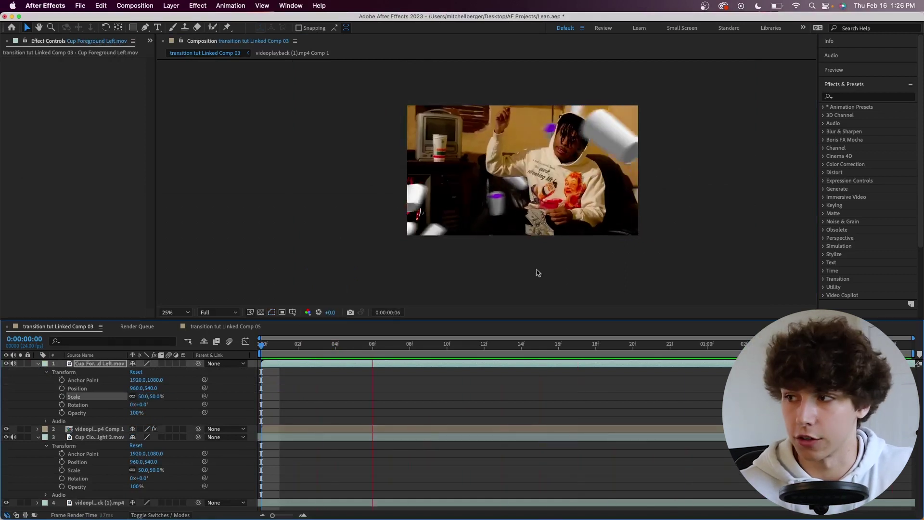
key(space)
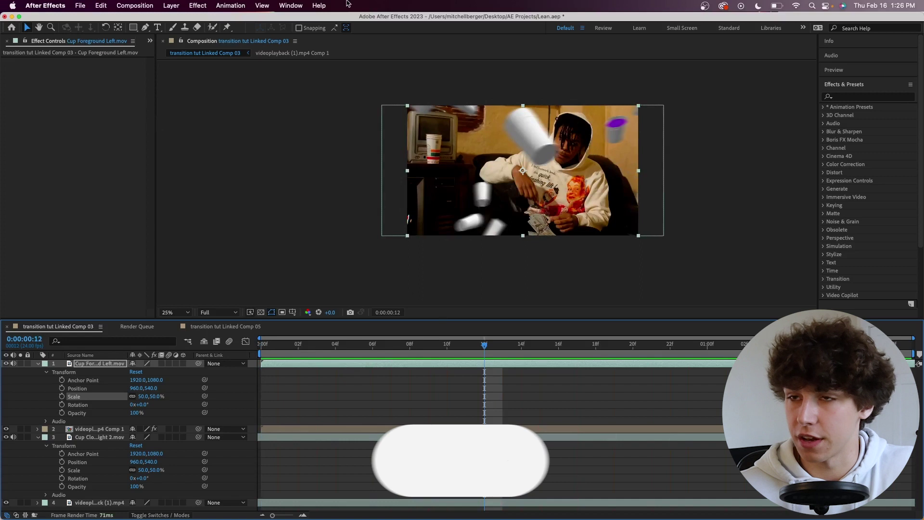
- Save the After Effects project and set the Premiere Pro playhead to 00:00:10:02
click(78, 6)
click(82, 99)
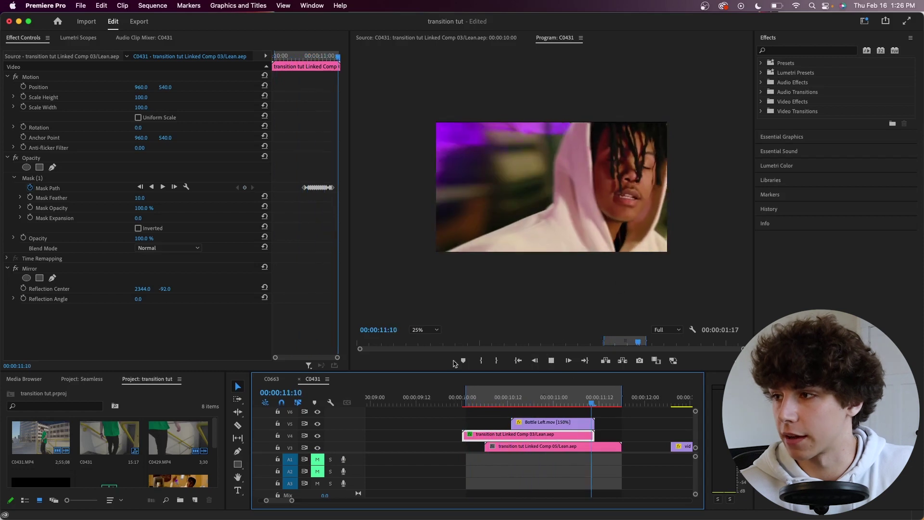
click(471, 404)
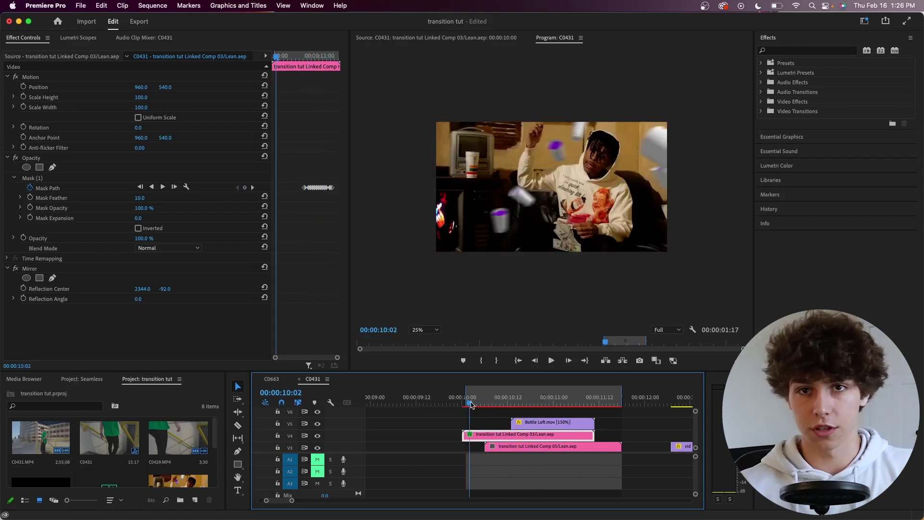